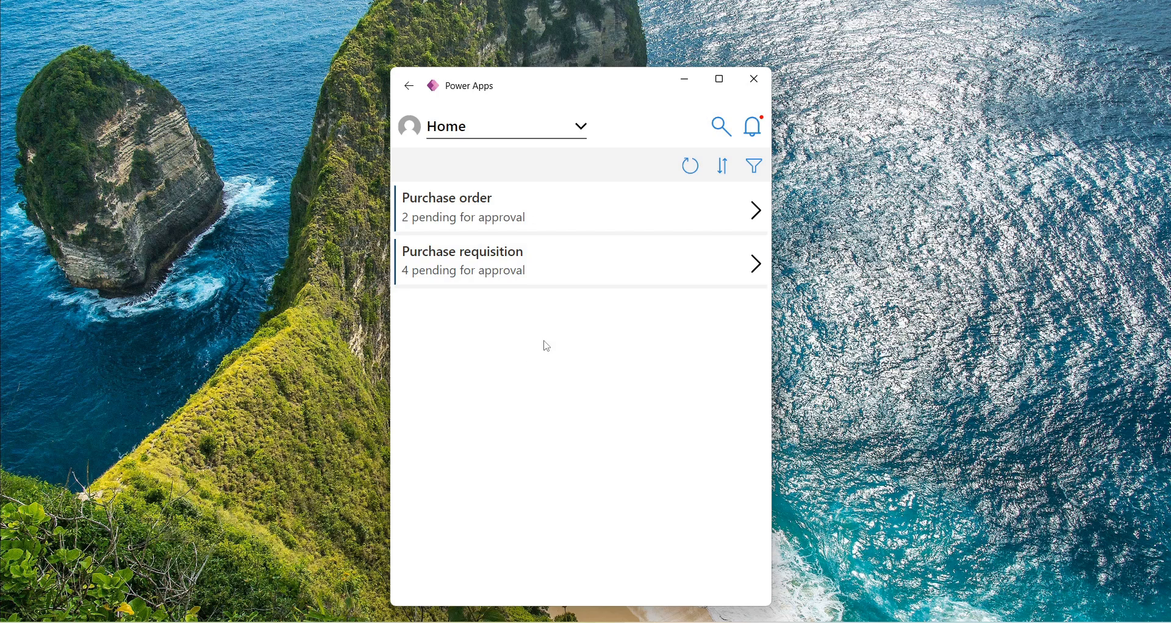
- Look through the available approval categories and the list of approval notifications from the home page
left_click(581, 127)
left_click(546, 148)
left_click(583, 128)
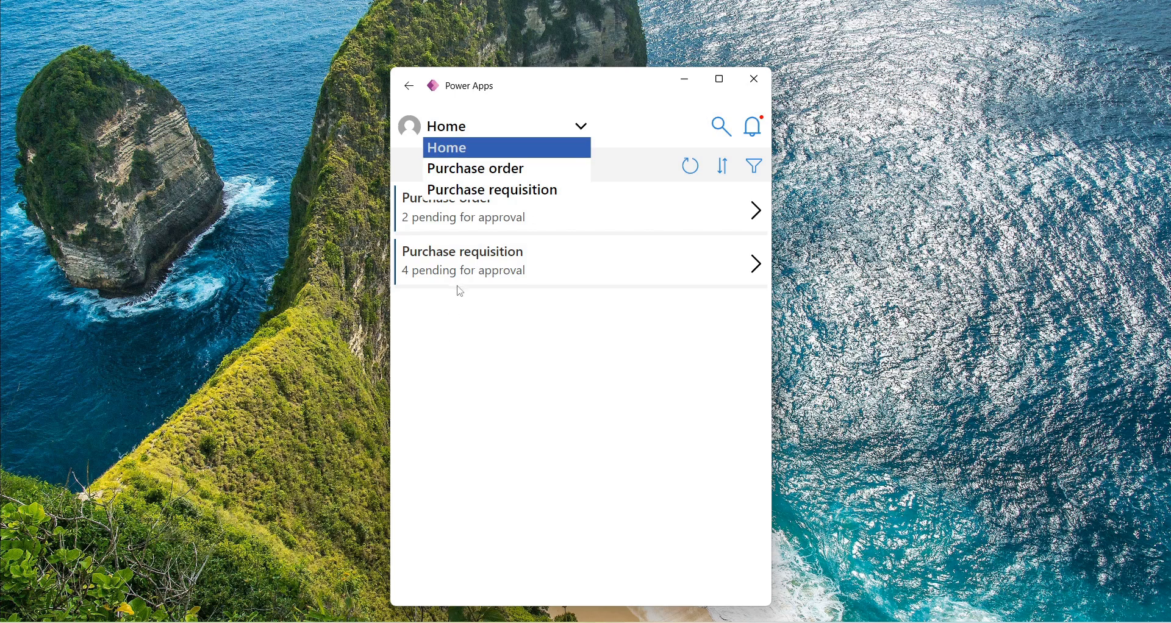
left_click(509, 369)
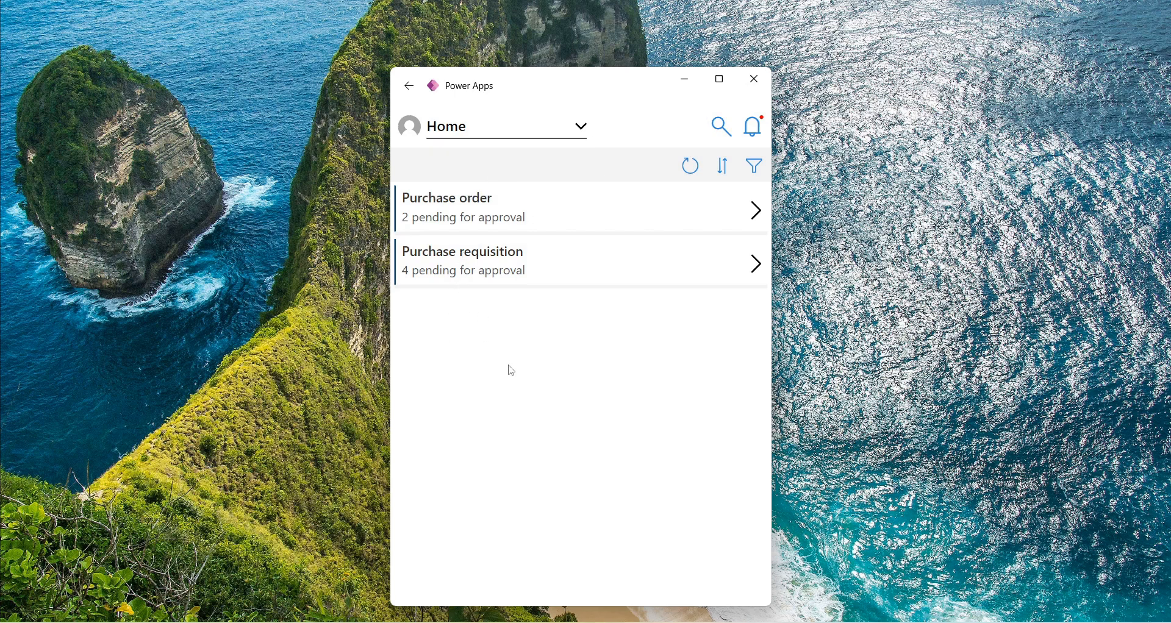
left_click(753, 126)
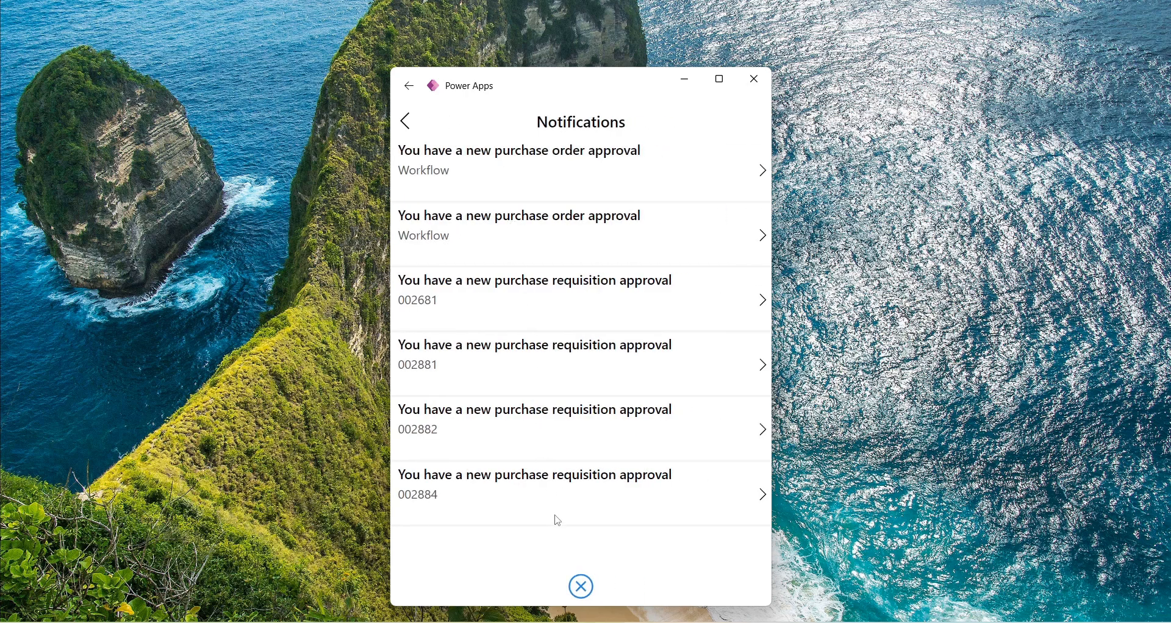
left_click(406, 120)
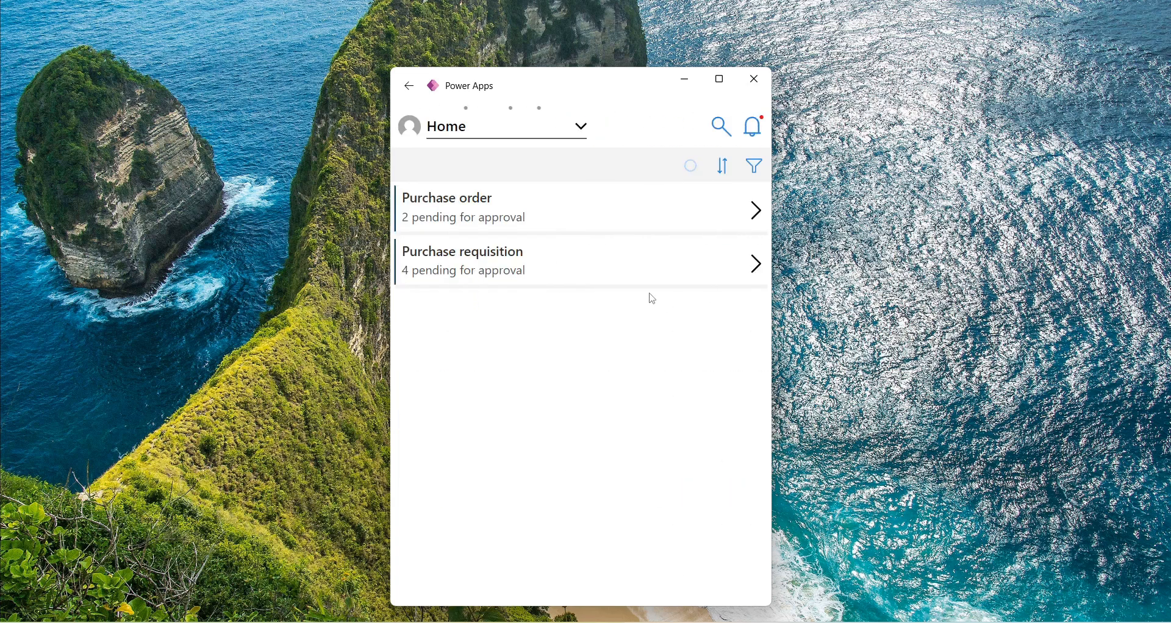
- Open the purchase orders pending approval and examine the list's sorting and filtering options
left_click(761, 212)
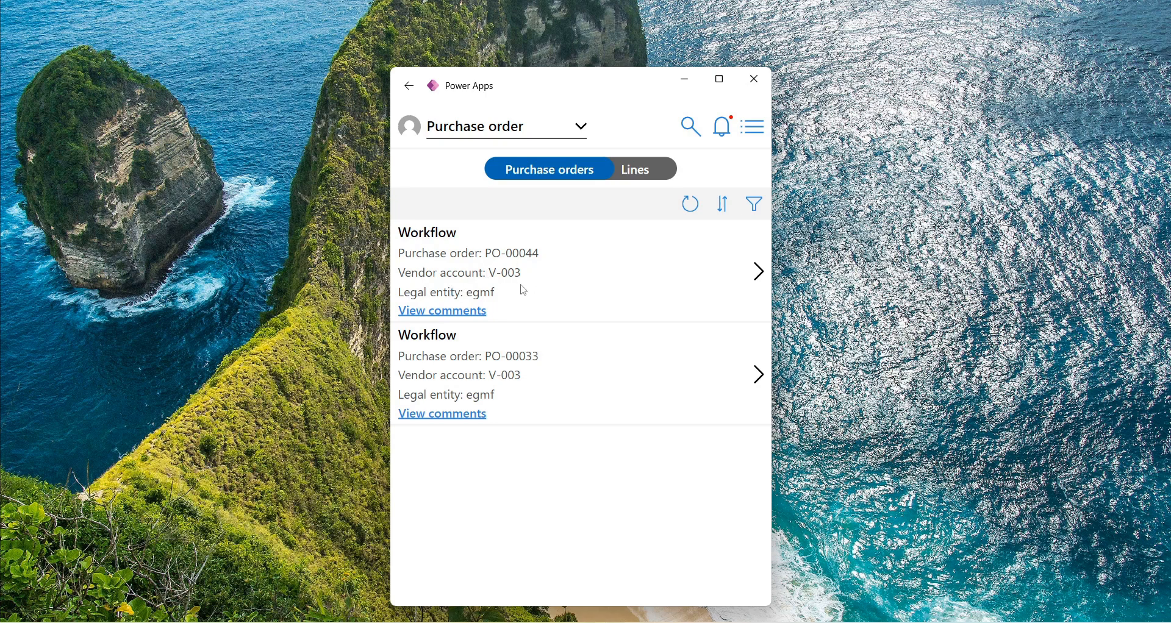
left_click(722, 206)
left_click(558, 278)
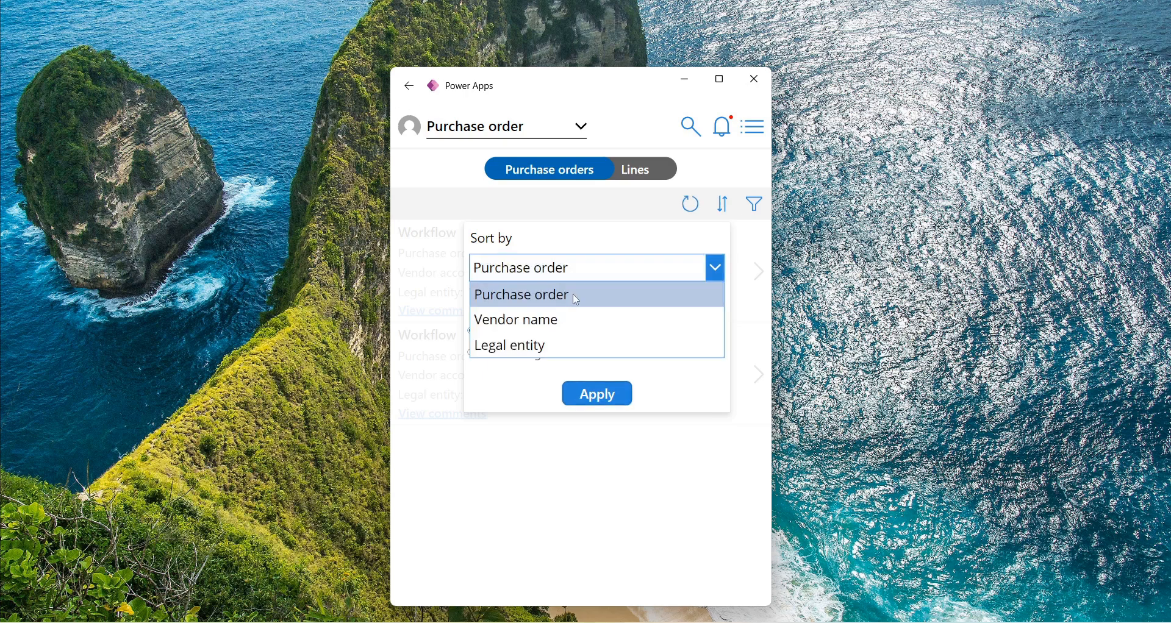
left_click(531, 368)
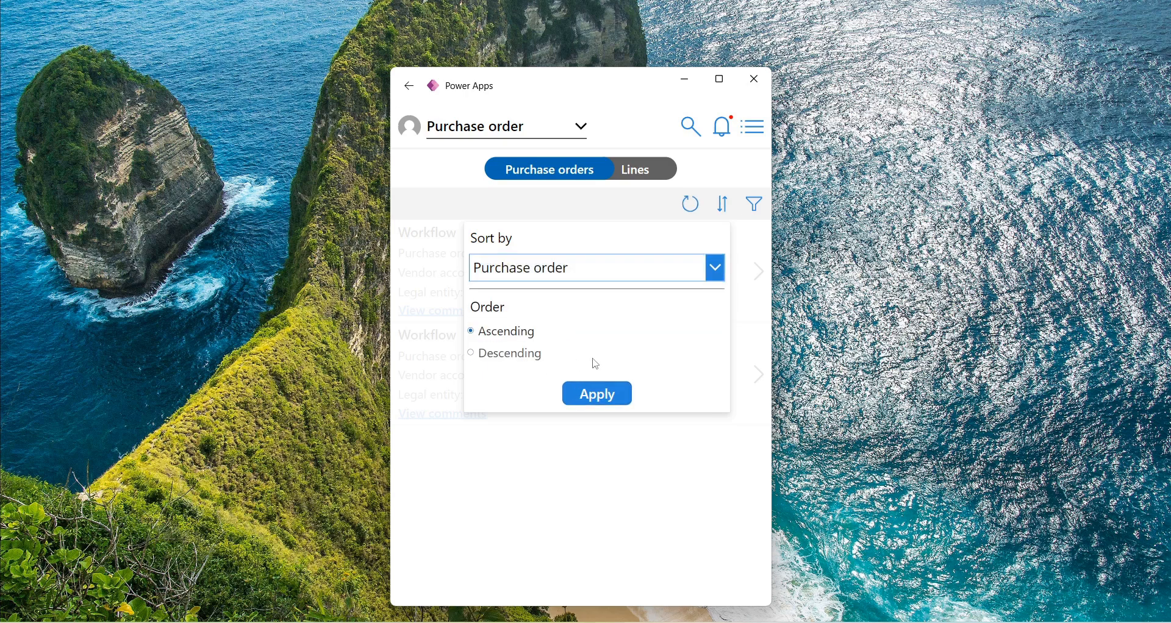
left_click(756, 207)
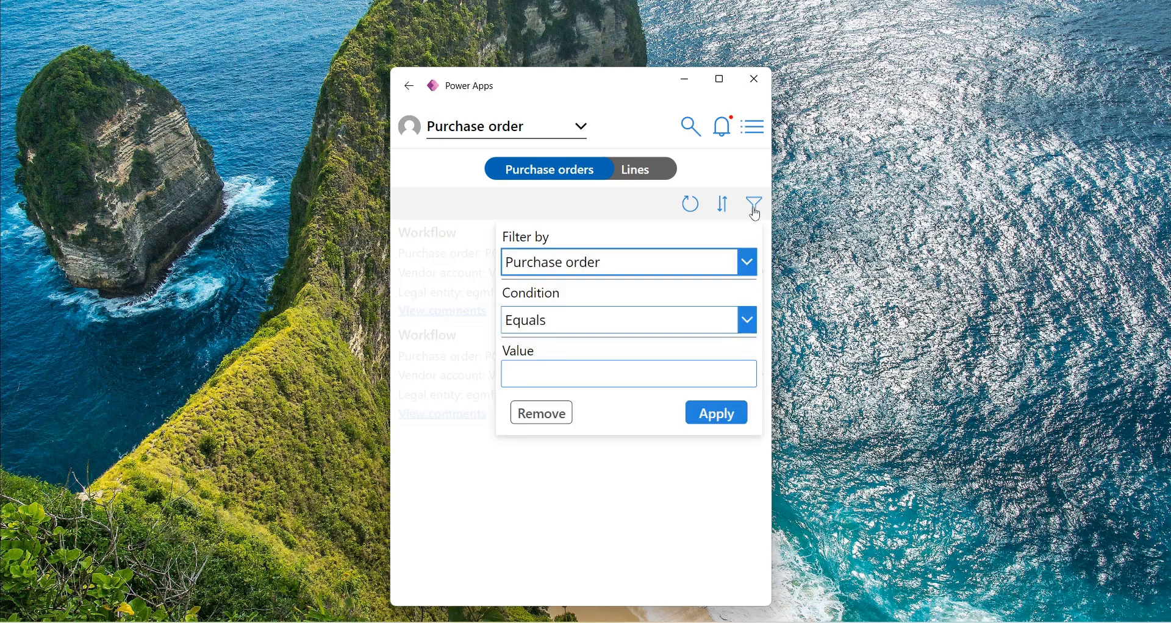
left_click(658, 273)
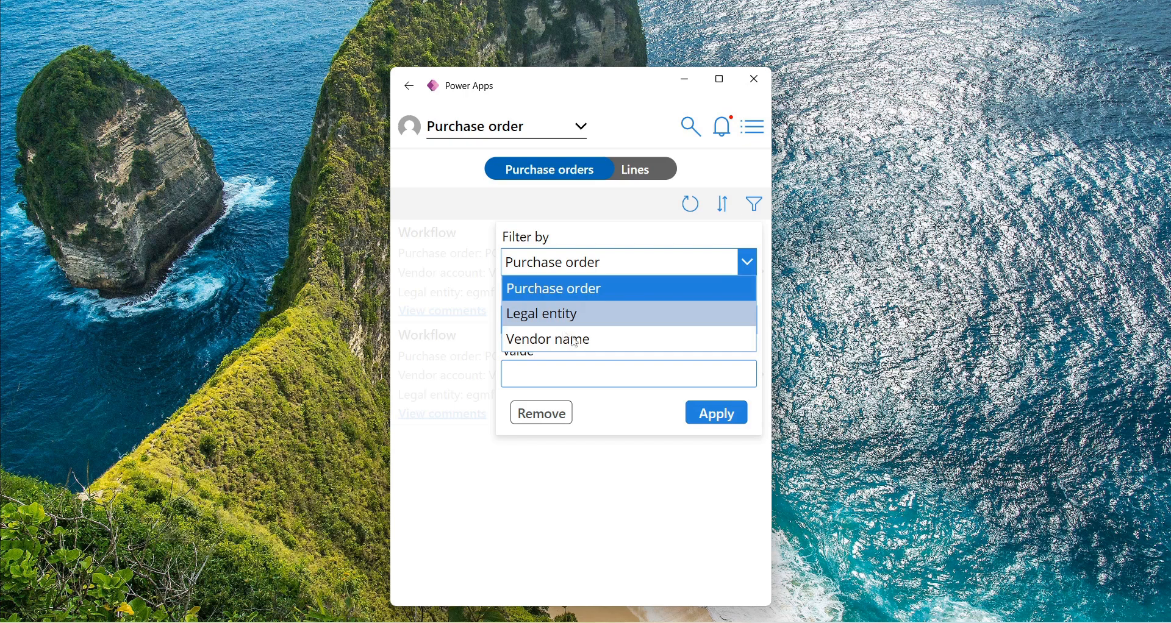
left_click(577, 219)
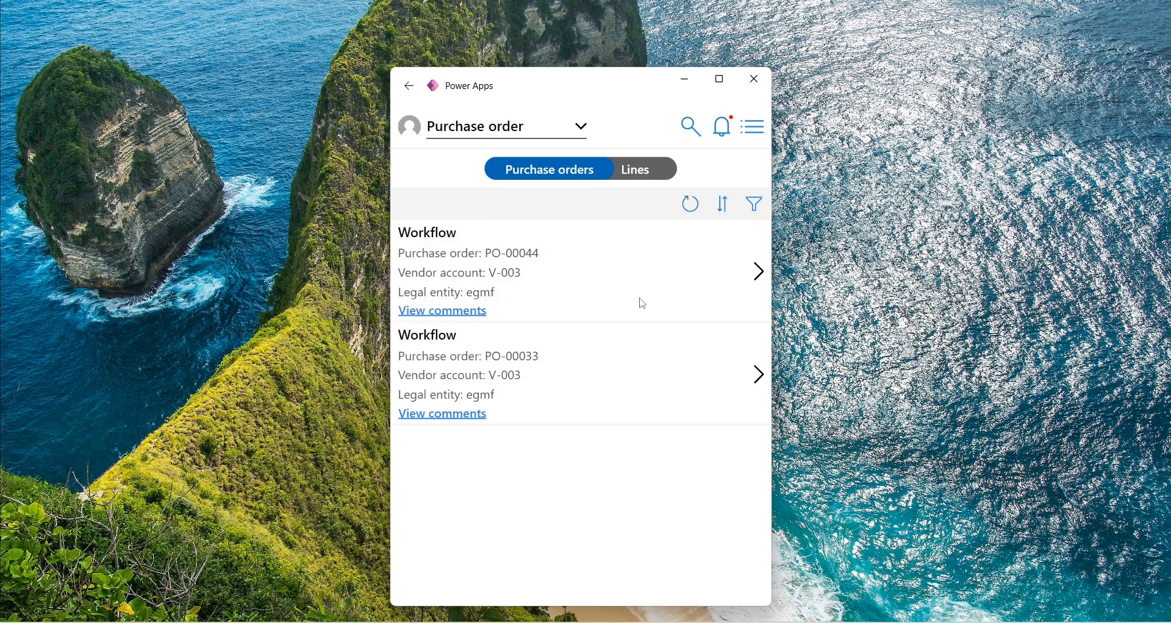
- Check the first purchase order's comments, and open its details to read the workflow instruction
left_click(458, 313)
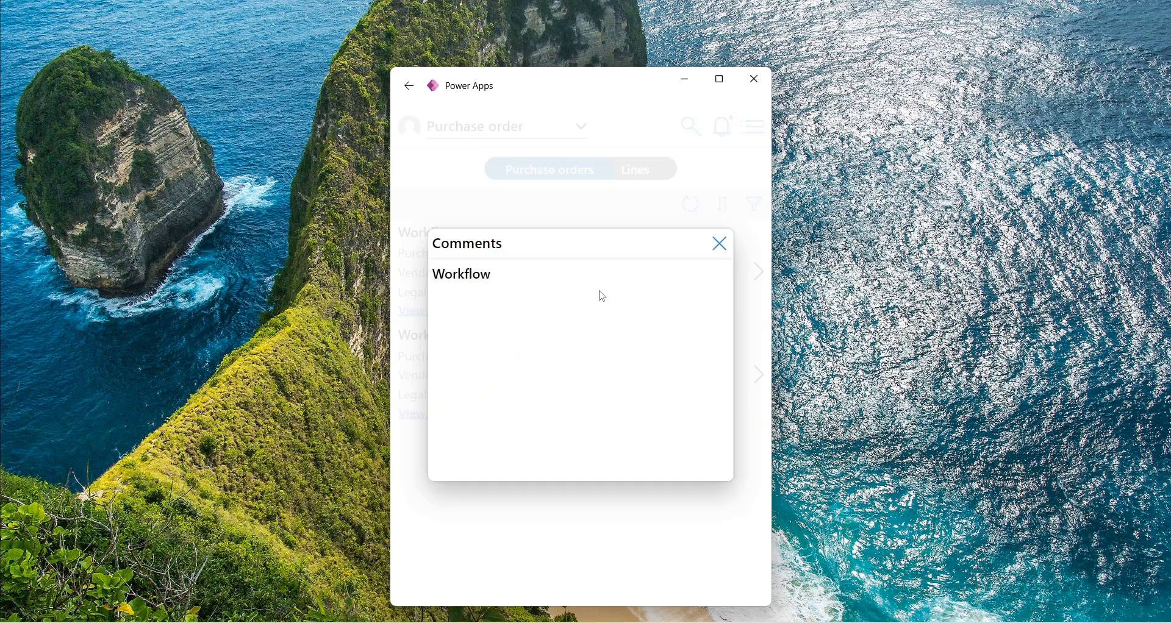
left_click(721, 245)
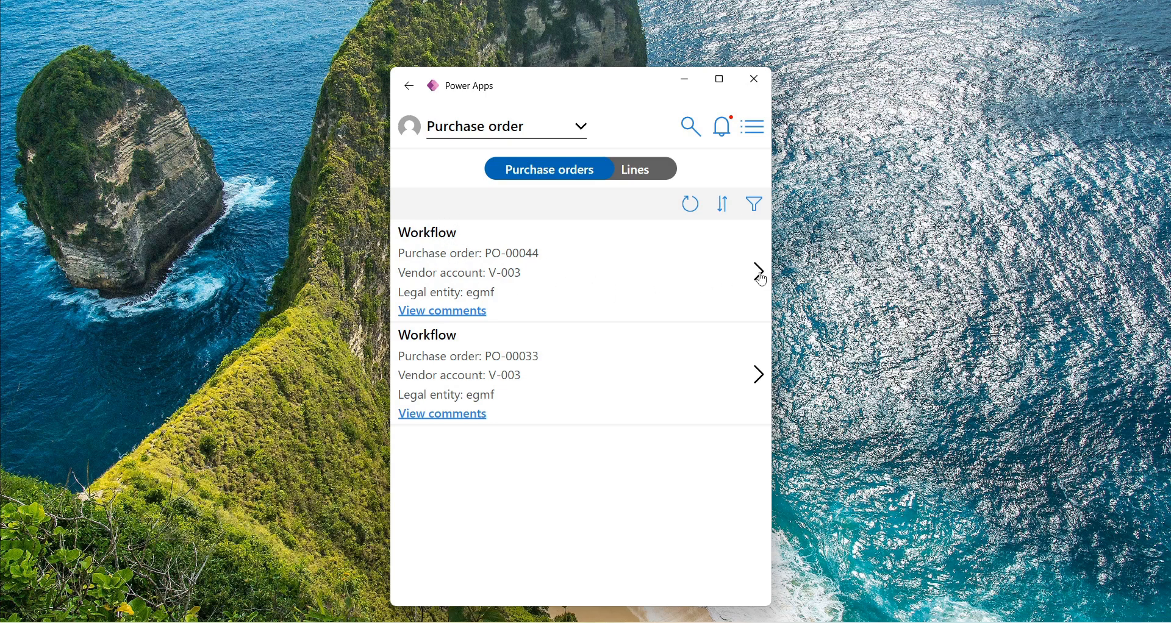
left_click(446, 255)
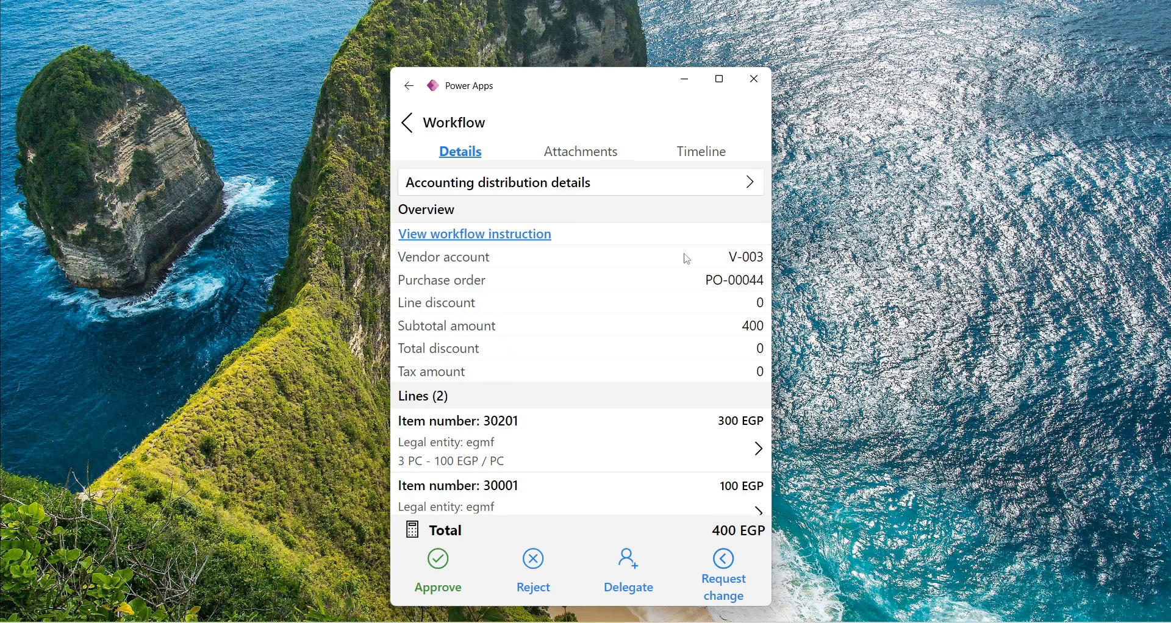
left_click(465, 240)
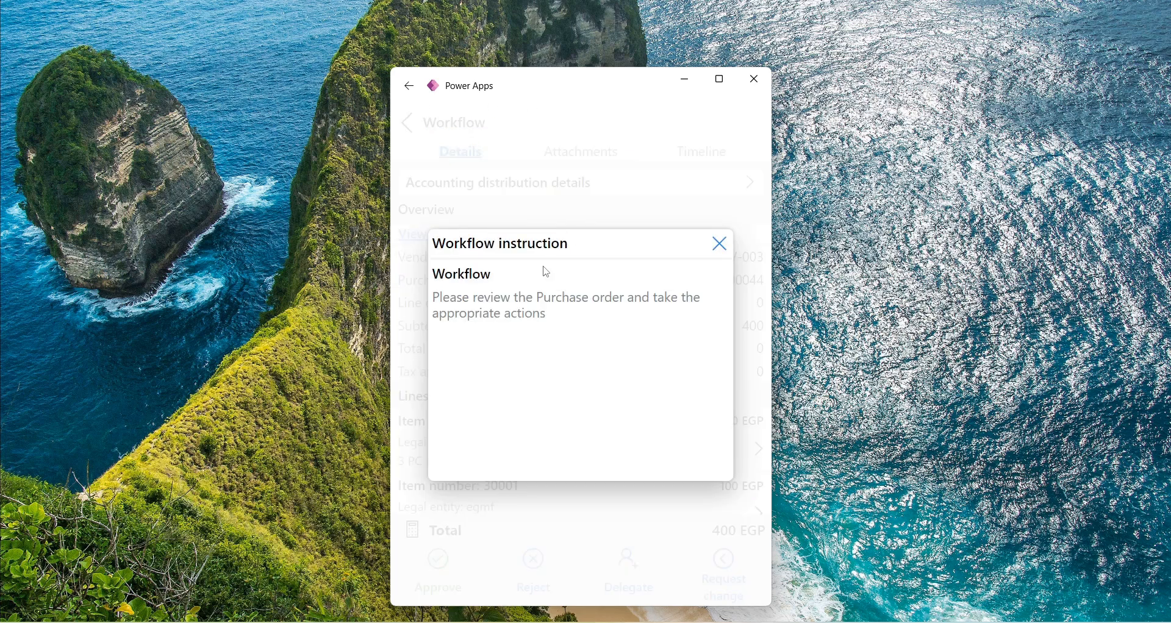
left_click(720, 244)
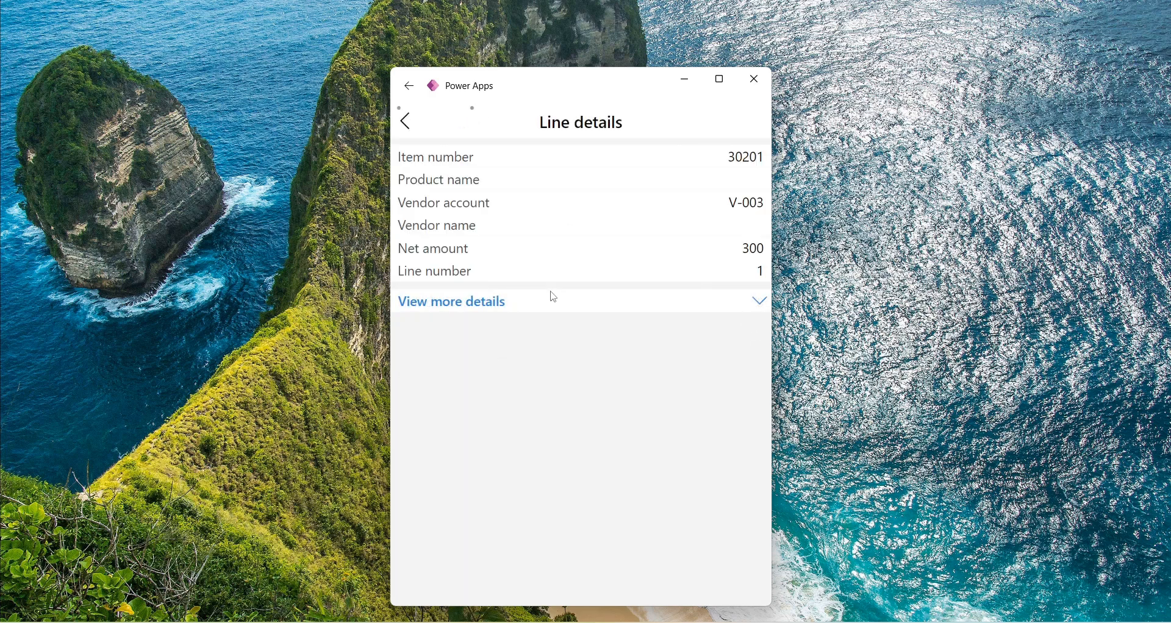
- Examine the first line's expanded details, and check the purchase order's attachments and approval timeline
left_click(763, 311)
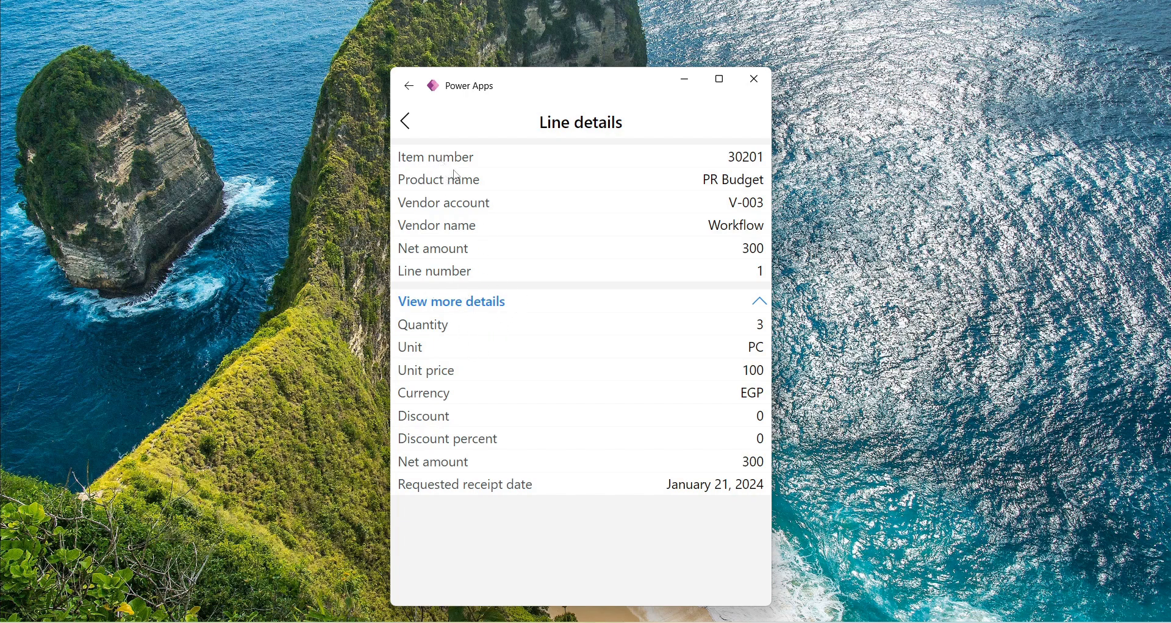
left_click(407, 122)
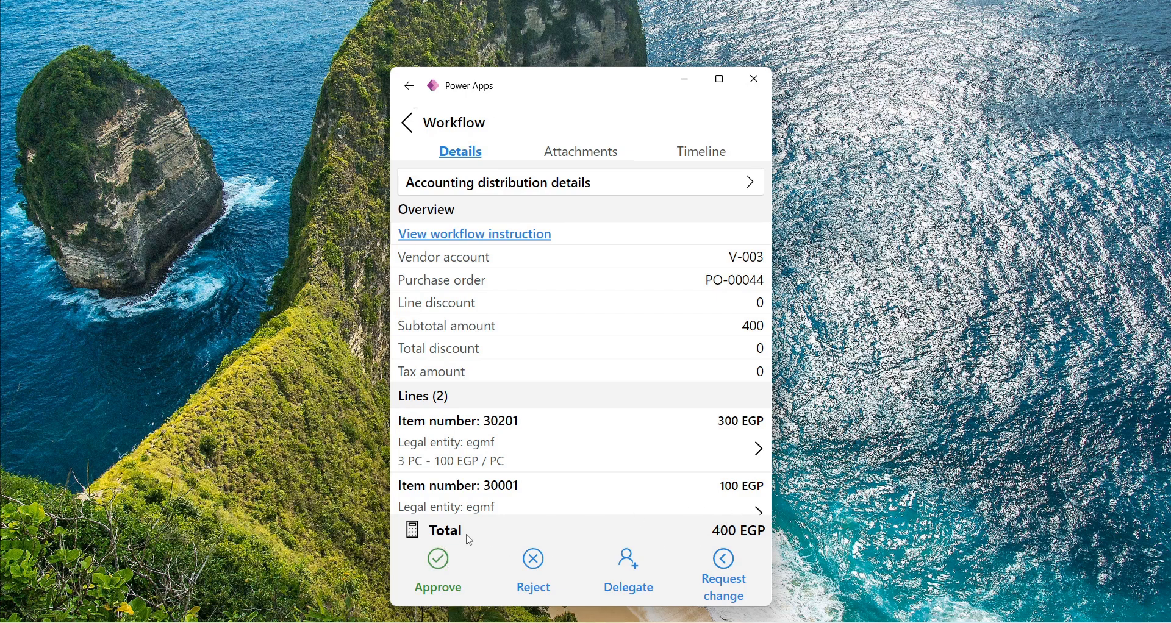
left_click(429, 581)
left_click(573, 154)
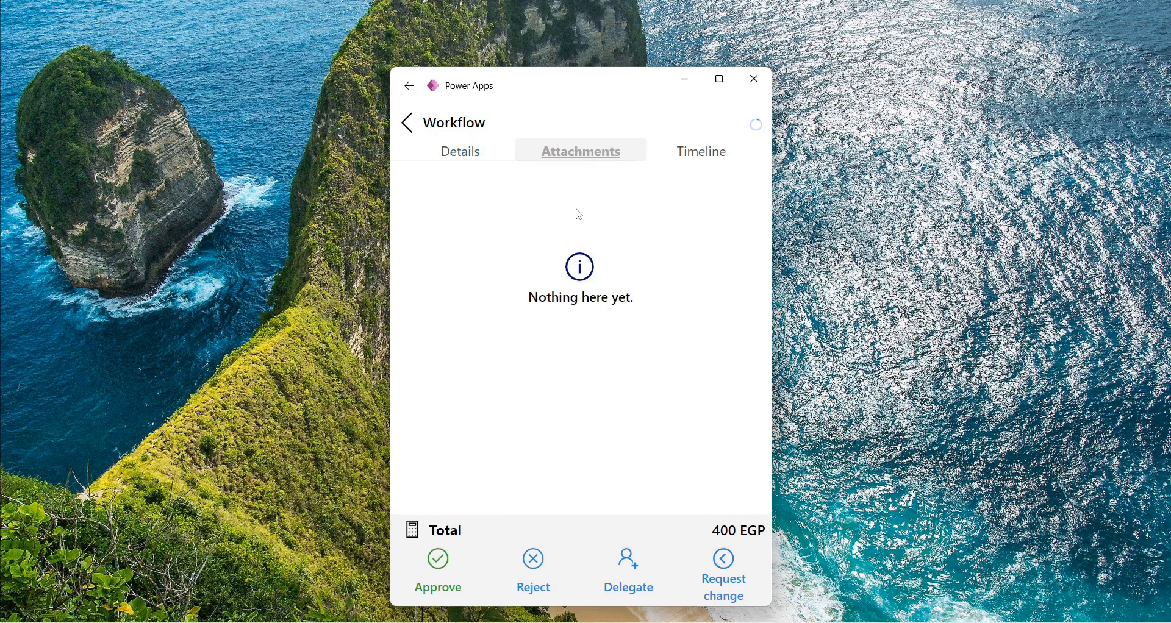
left_click(697, 156)
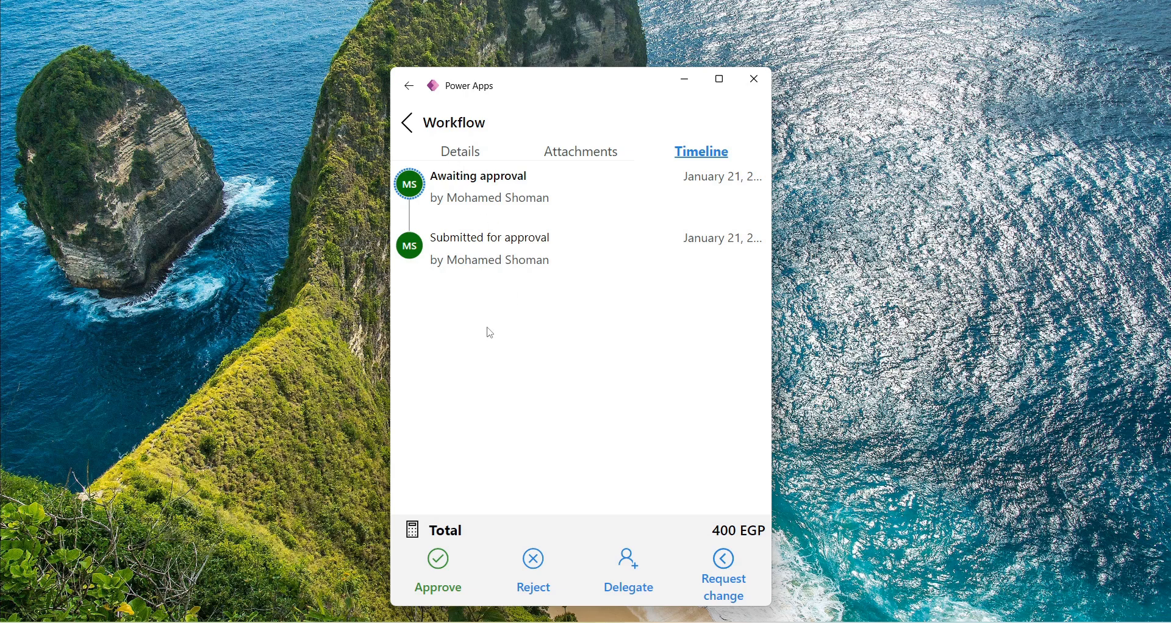
left_click(460, 154)
left_click(408, 123)
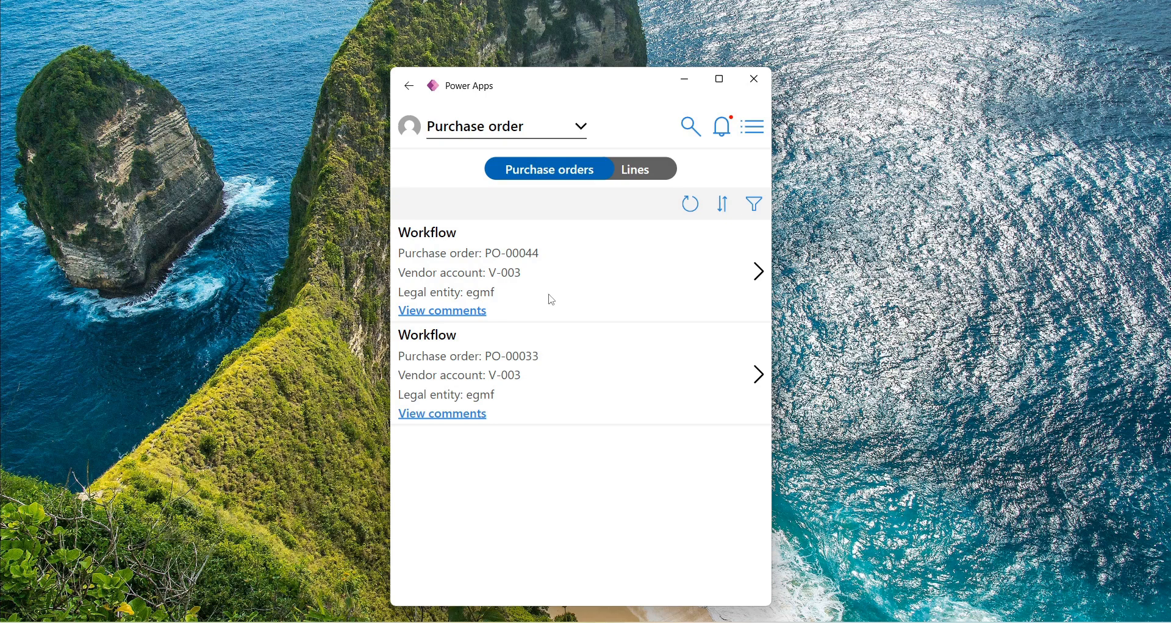
- Approve both pending purchase orders together with the comment "Approved"
left_click(760, 134)
left_click(404, 235)
left_click(406, 339)
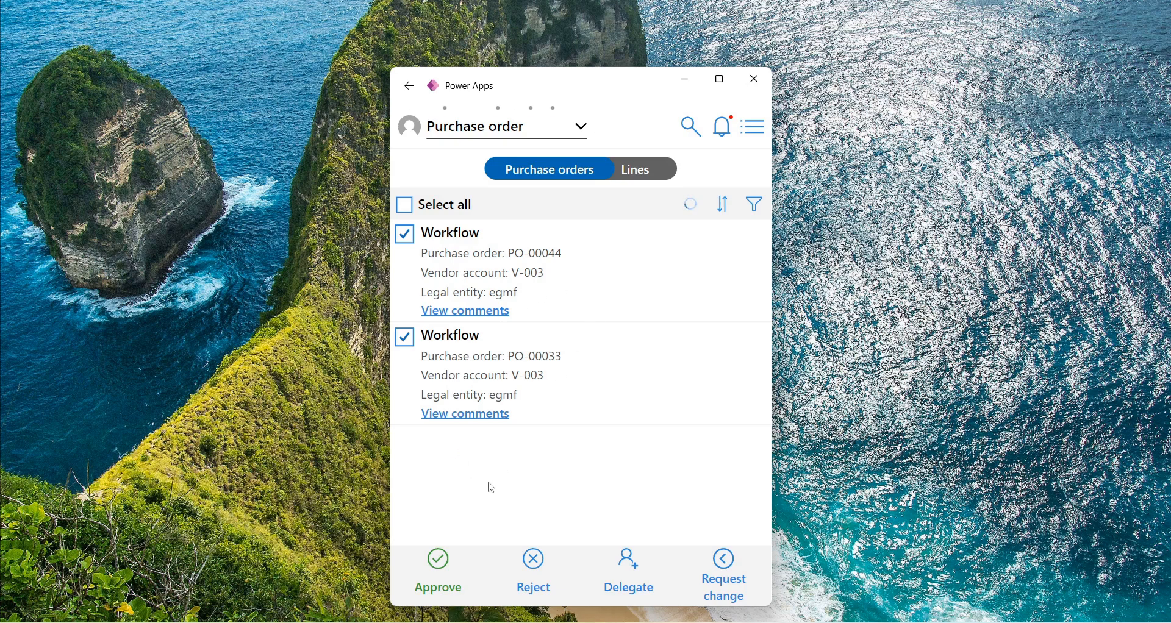
left_click(439, 566)
left_click(475, 198)
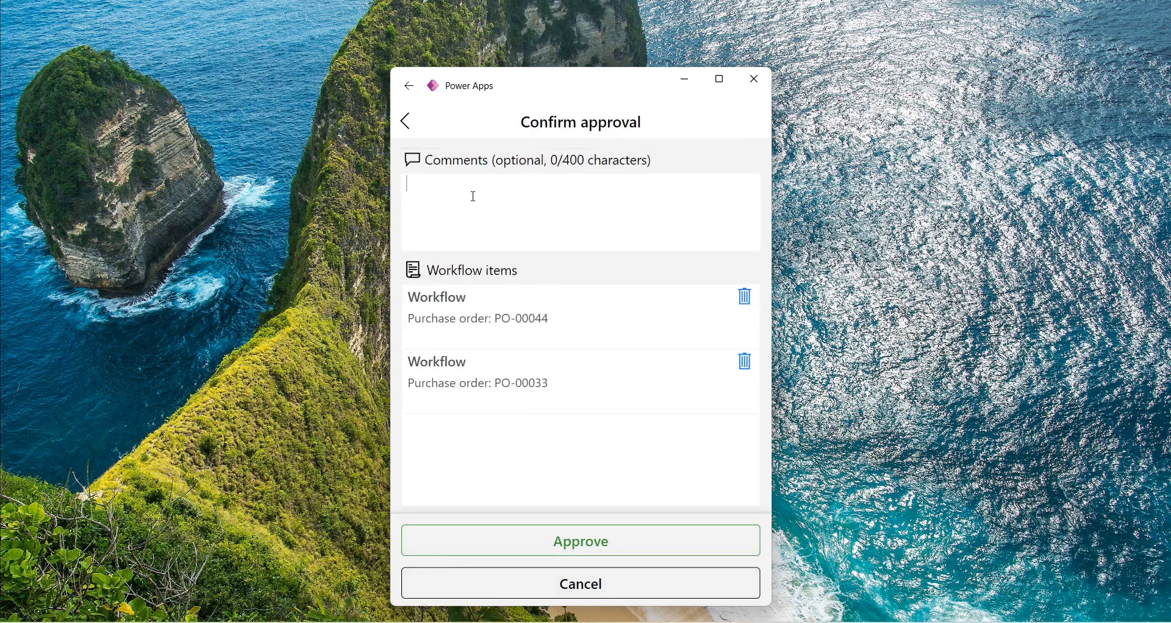
type("Approved")
left_click(577, 547)
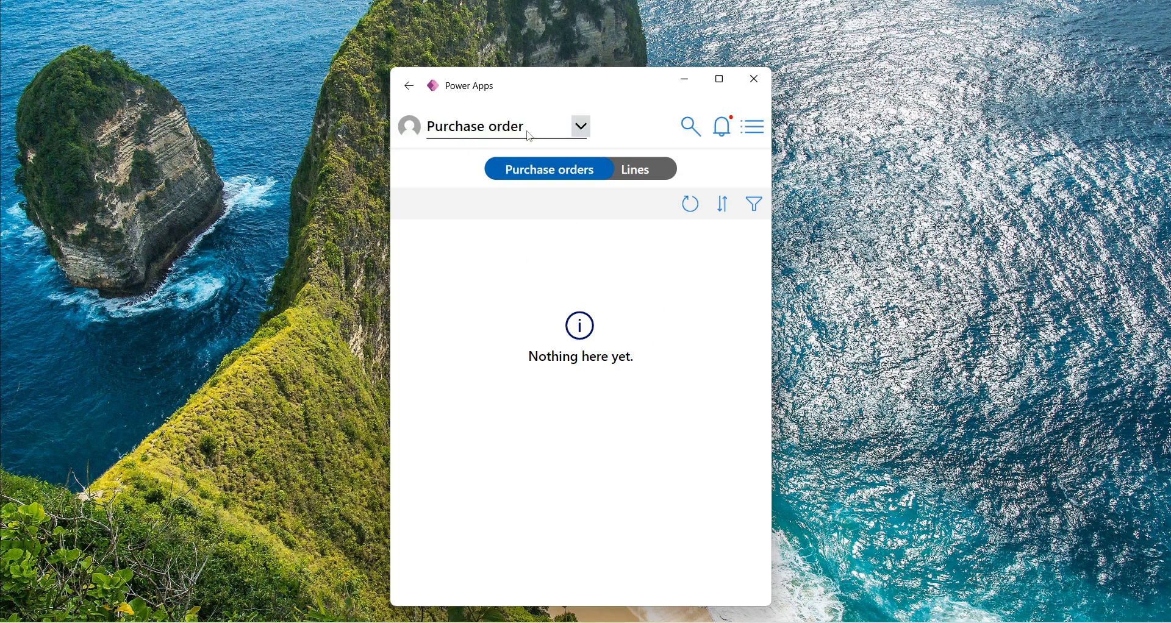
- Switch to the Purchase requisition approvals and open the first requisition in the list
left_click(530, 136)
left_click(497, 191)
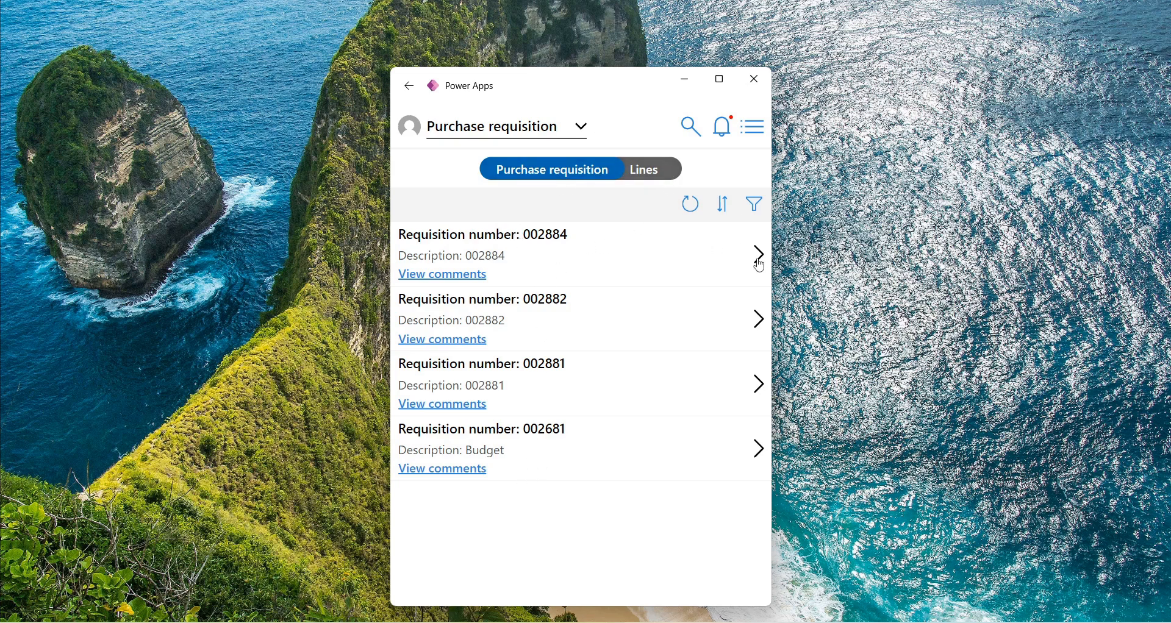
left_click(532, 244)
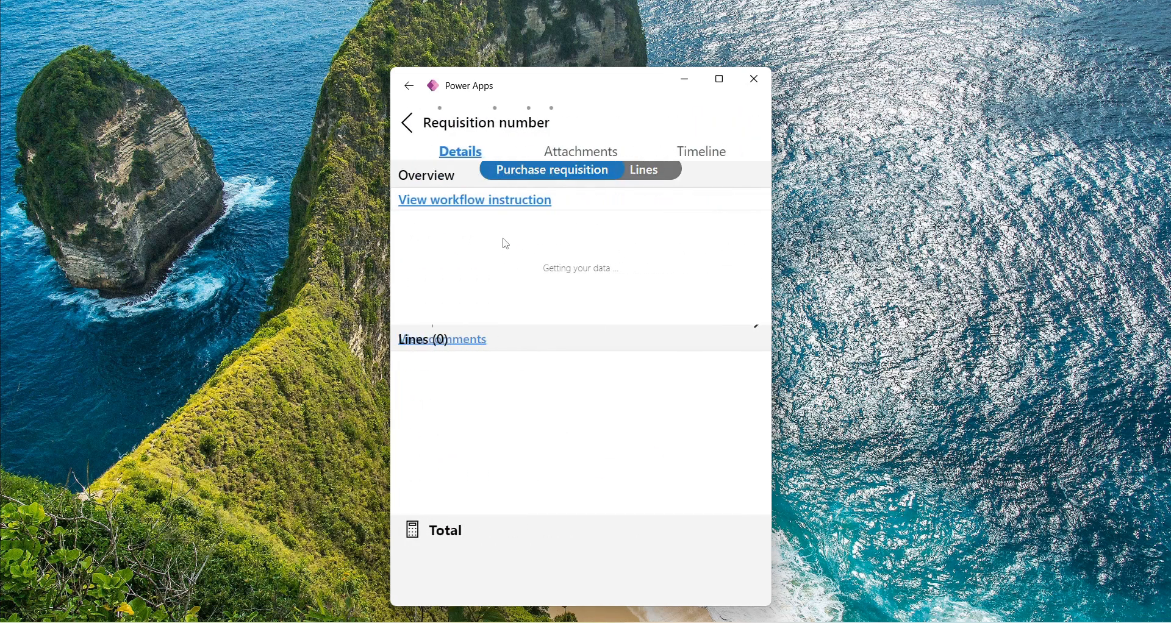